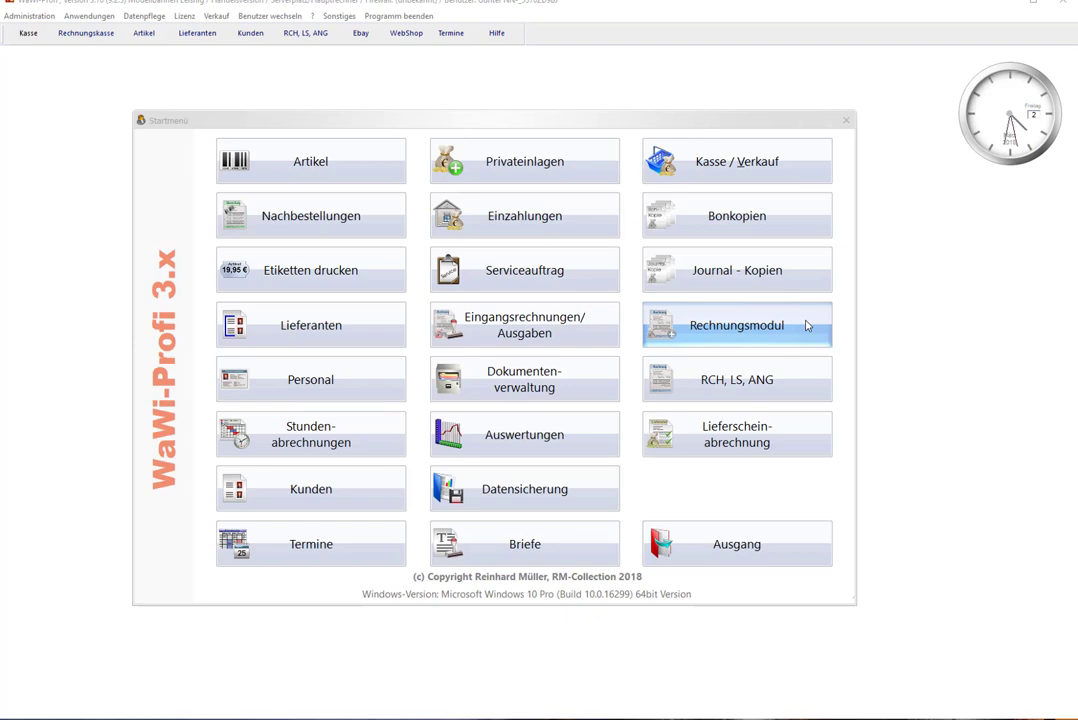
Open the article master and view its article search window, closing the search again without entering a term.
left_click(269, 149)
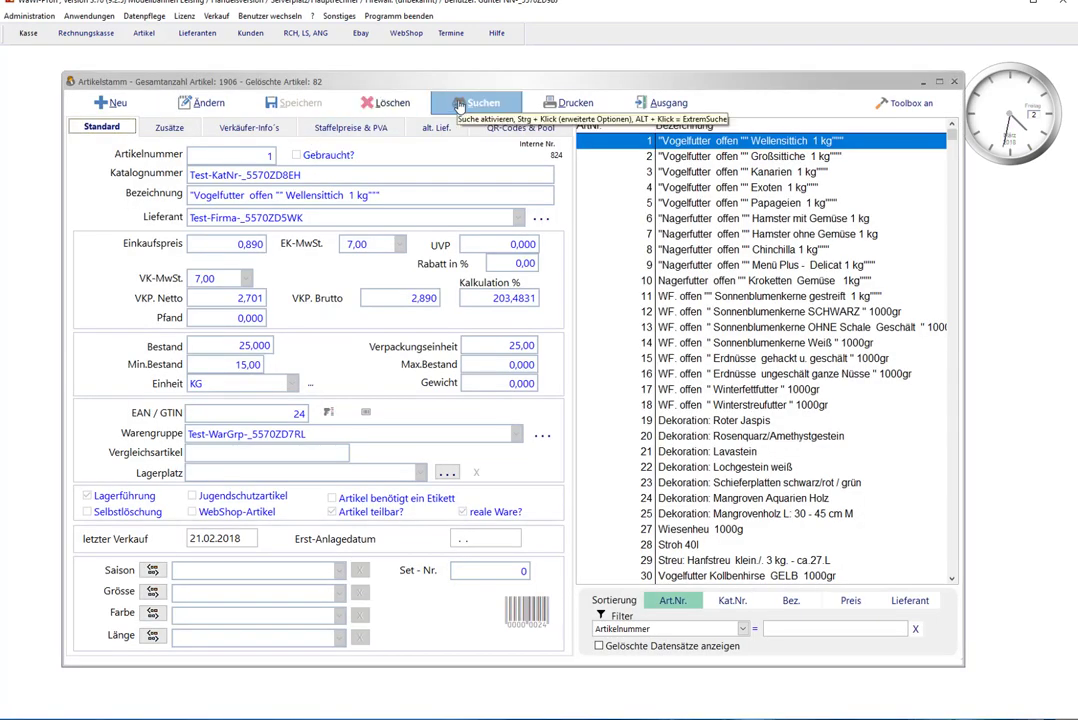
left_click(459, 105)
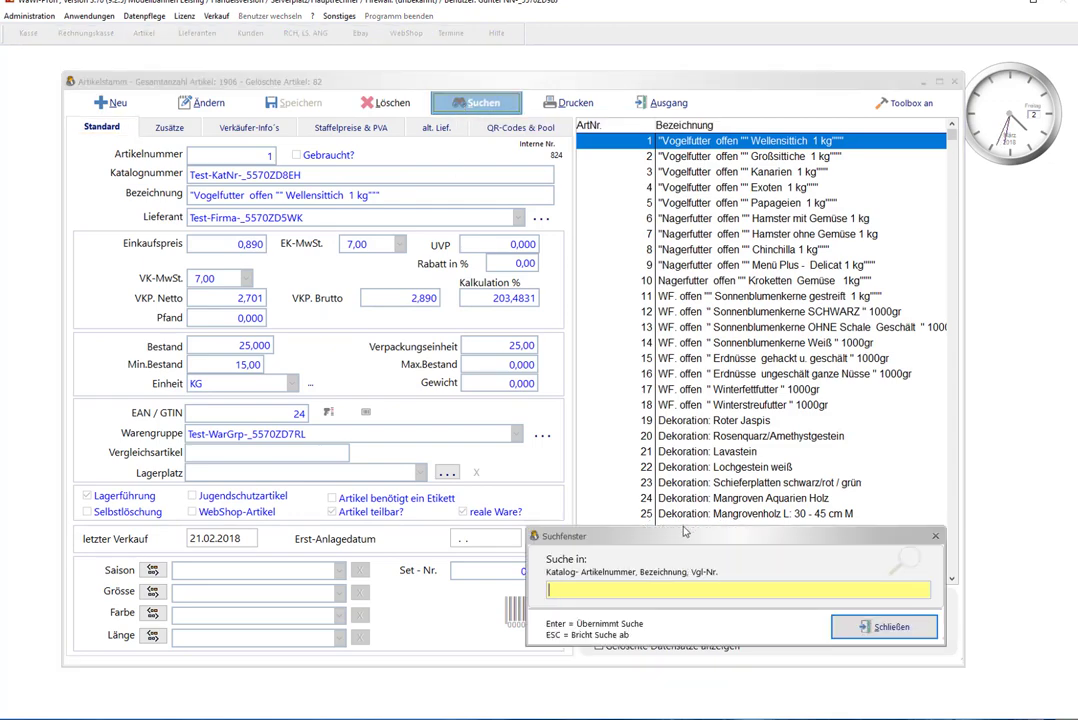
left_click(616, 493)
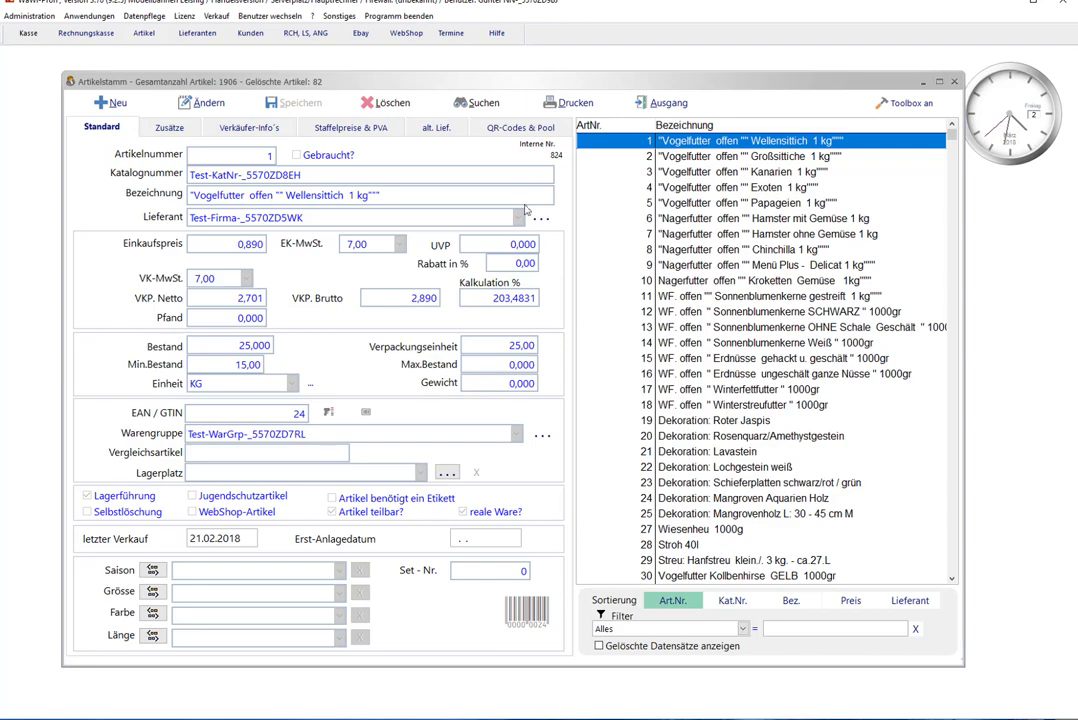
Confirm Erweiterte Variante as the article search type, and move the search window clear of the first articles in the list.
right_click(483, 104)
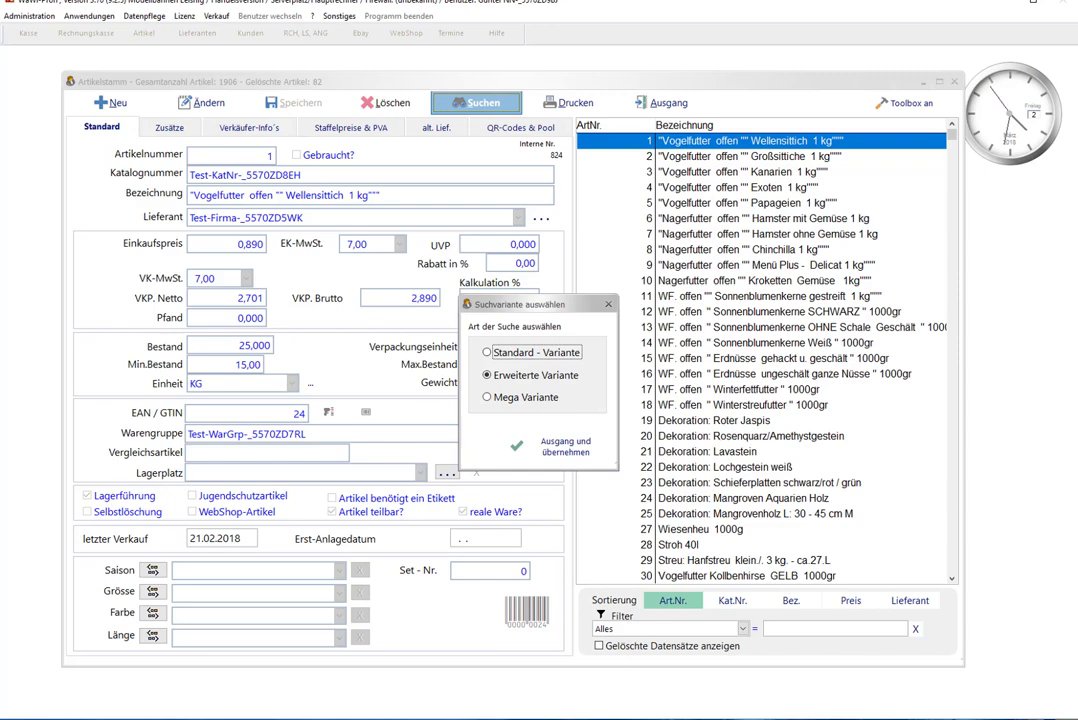
left_click(547, 452)
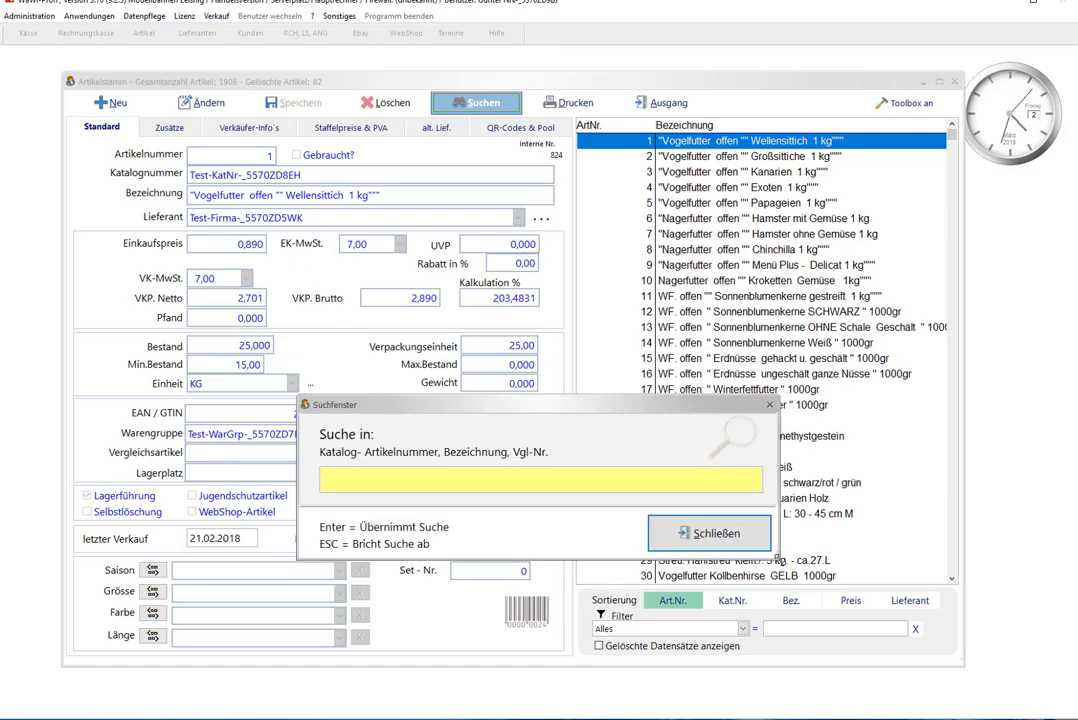
left_click_drag(655, 420, 836, 440)
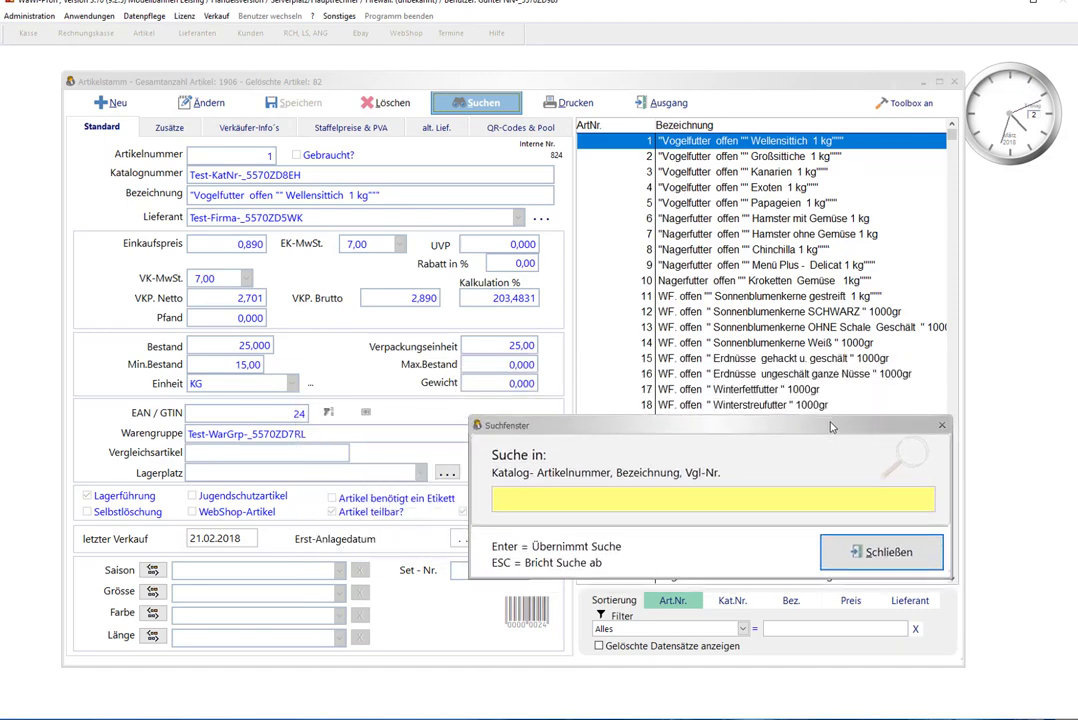
left_click_drag(686, 445, 681, 432)
Search the article master for "offen 1 kg" and close the search window with the filter applied.
type("offewn")
key("BackSpace")
key("BackSpace")
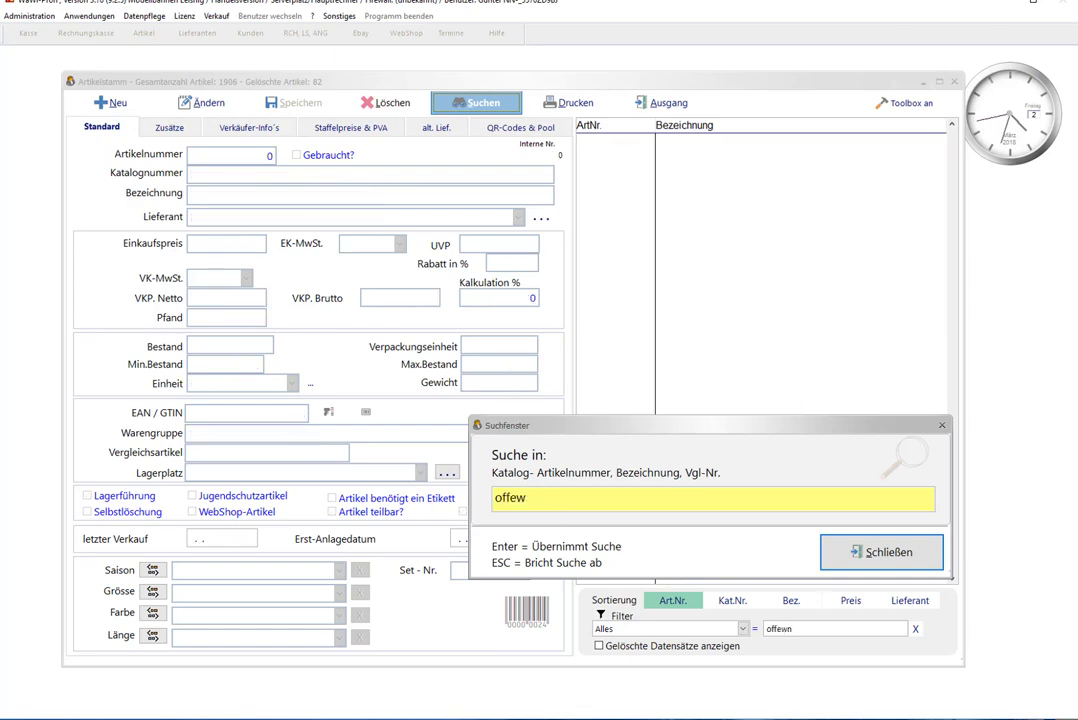
type("n")
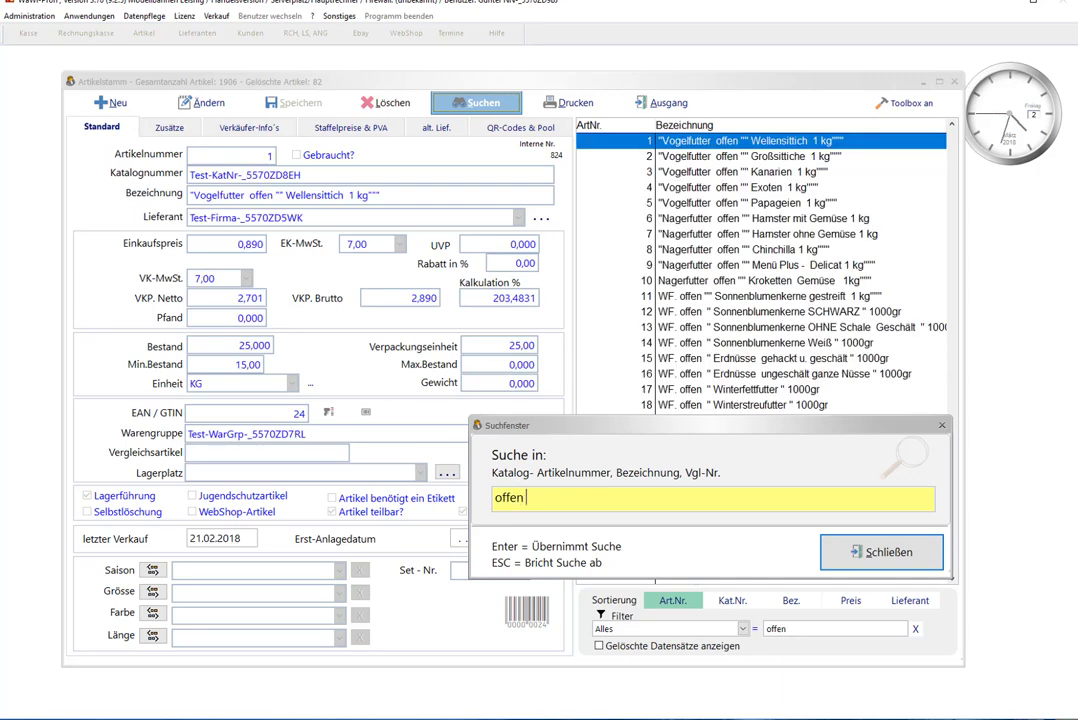
type(" 1")
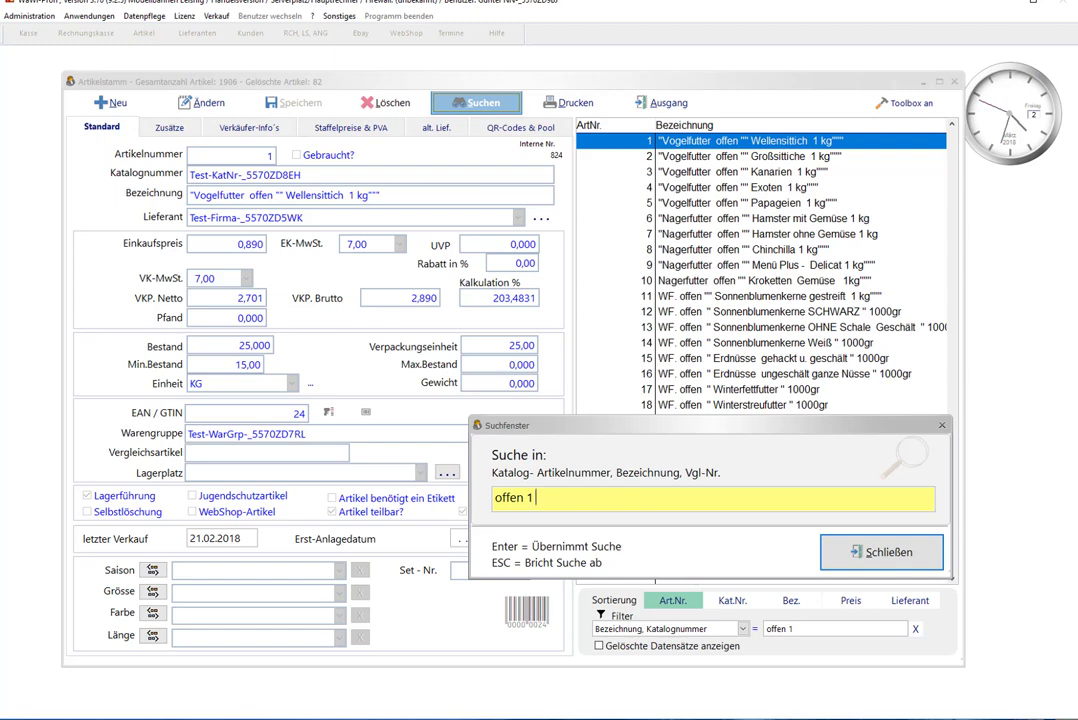
type(" kg")
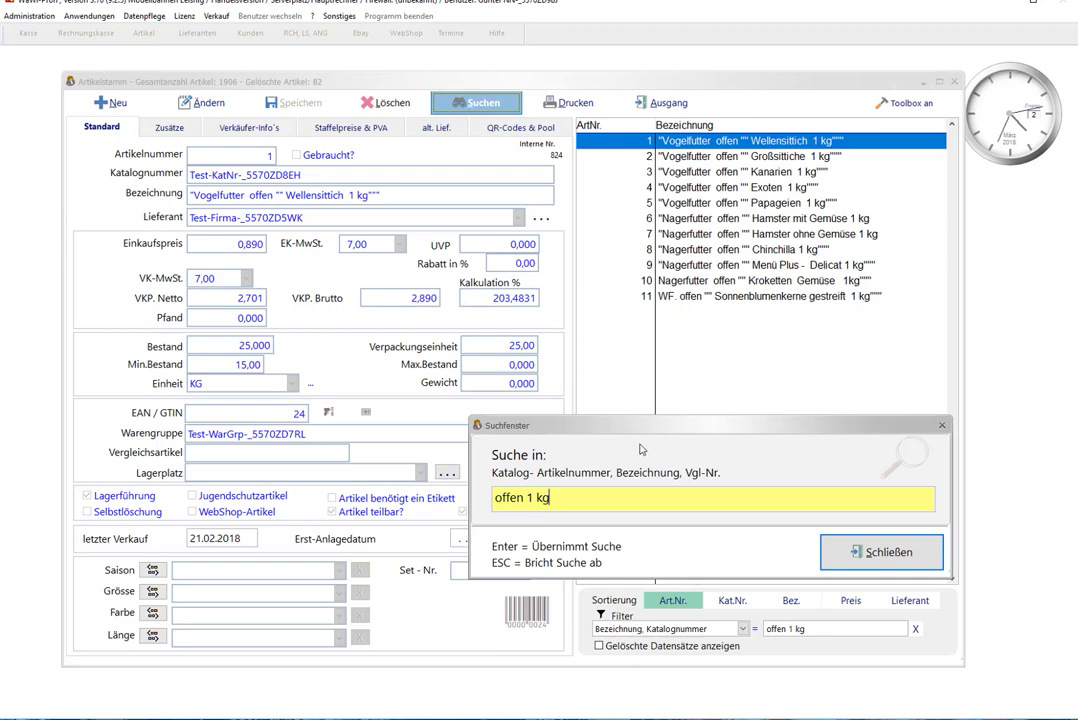
left_click(885, 566)
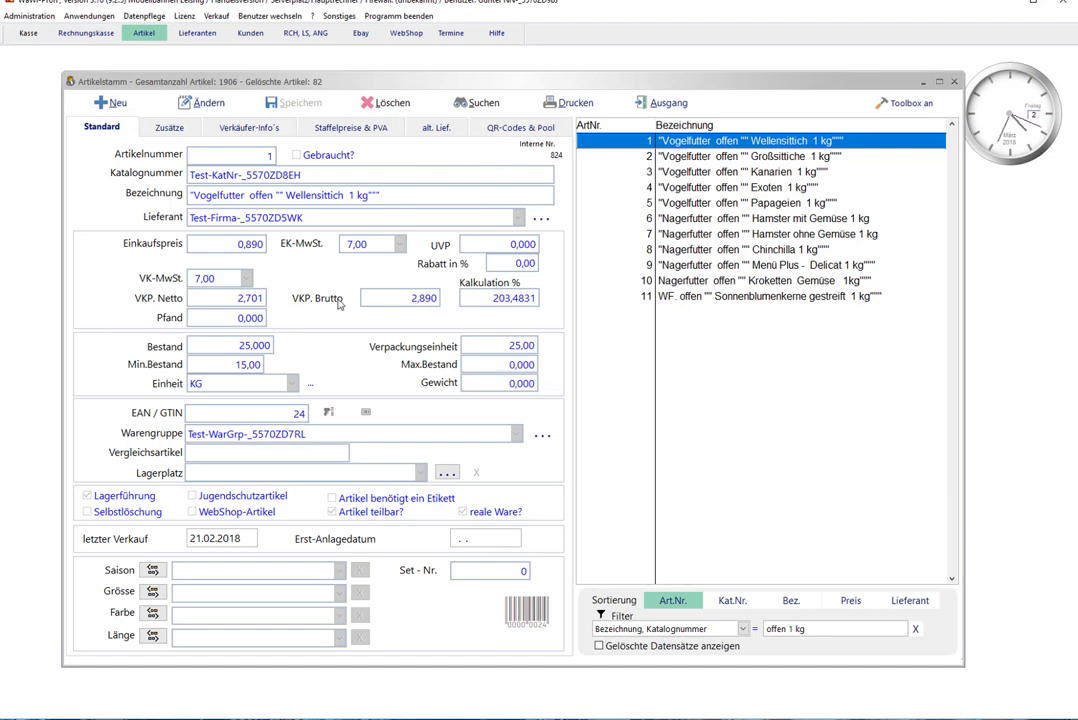
Search the article descriptions for "offen kg 1" in the detailed search form, and exit the article master.
left_click(465, 106)
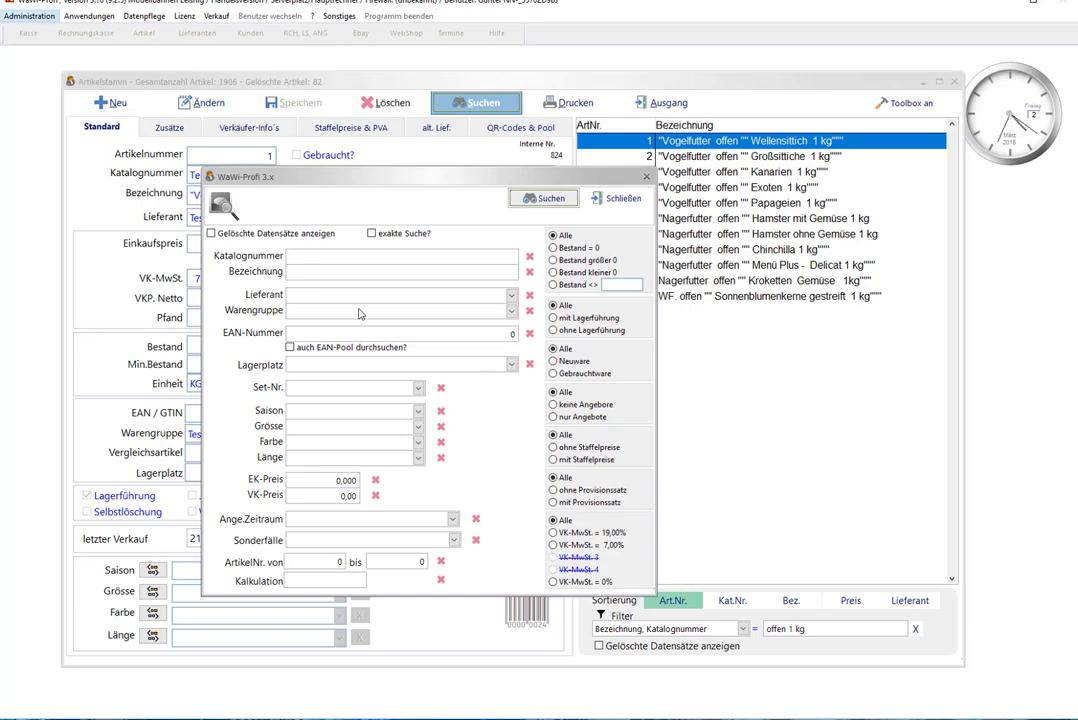
left_click(313, 275)
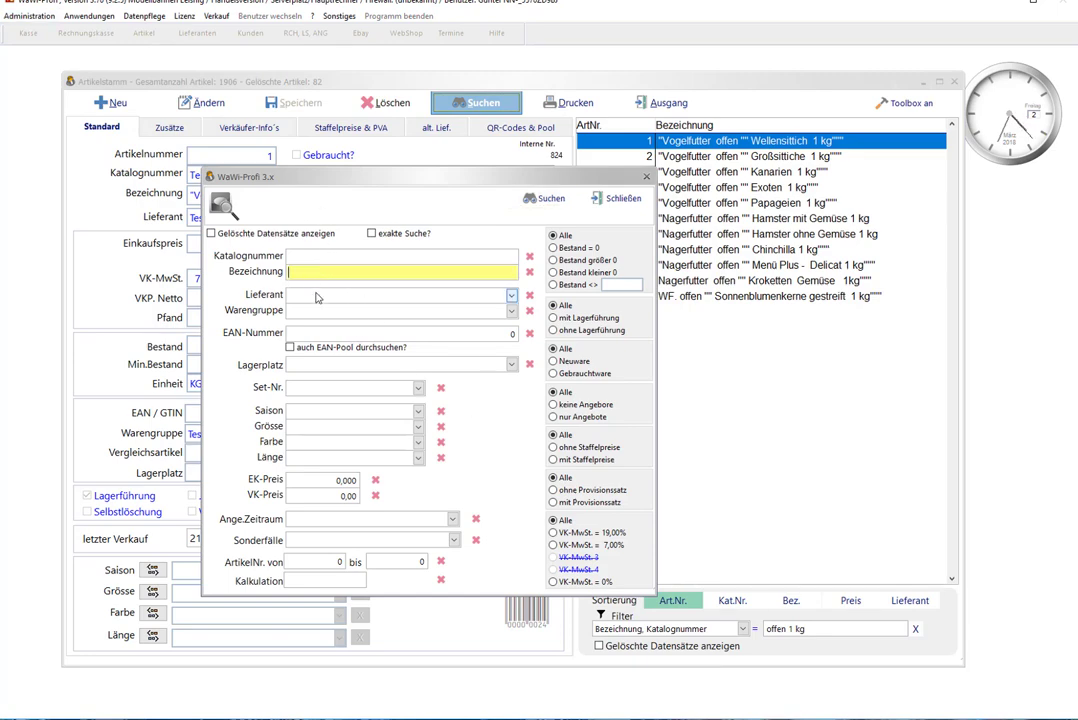
type("offen kg 1")
left_click(543, 204)
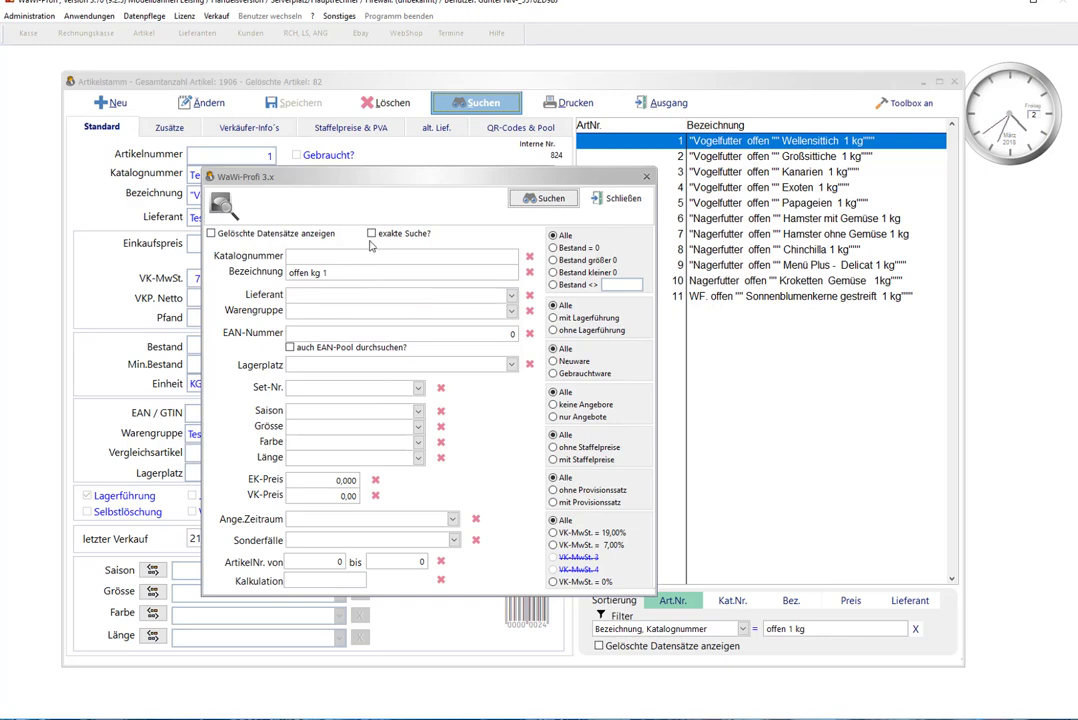
left_click(546, 197)
left_click(645, 102)
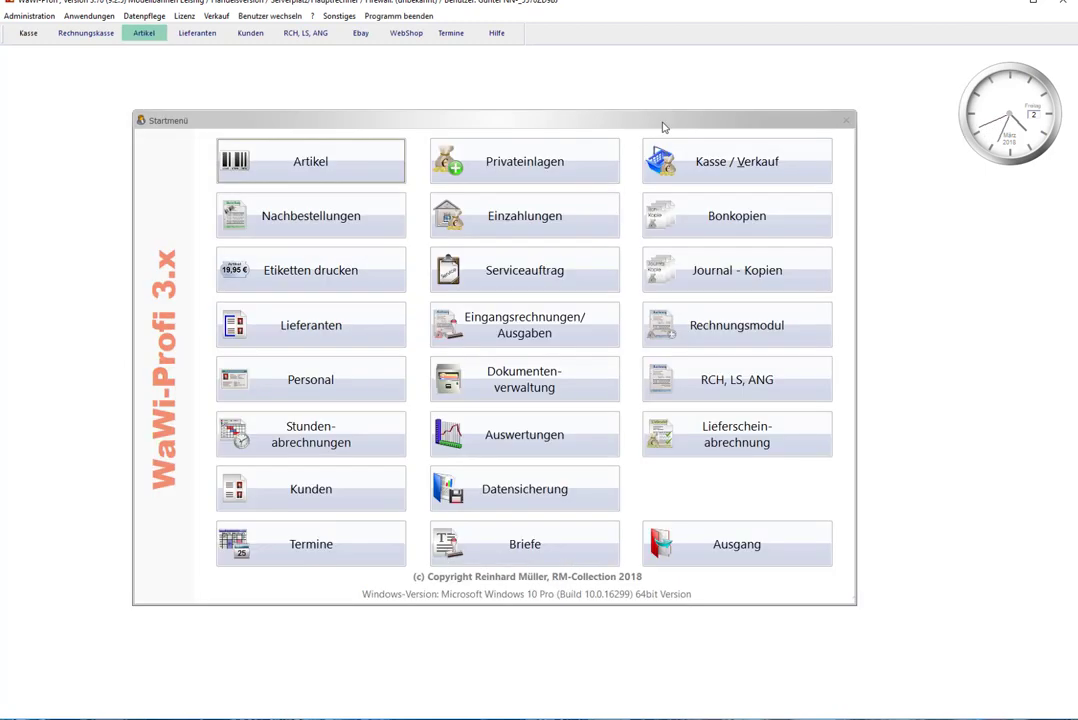
Open the Kasse / Verkauf cash register with the preselected seller and bring up its article search.
left_click(731, 166)
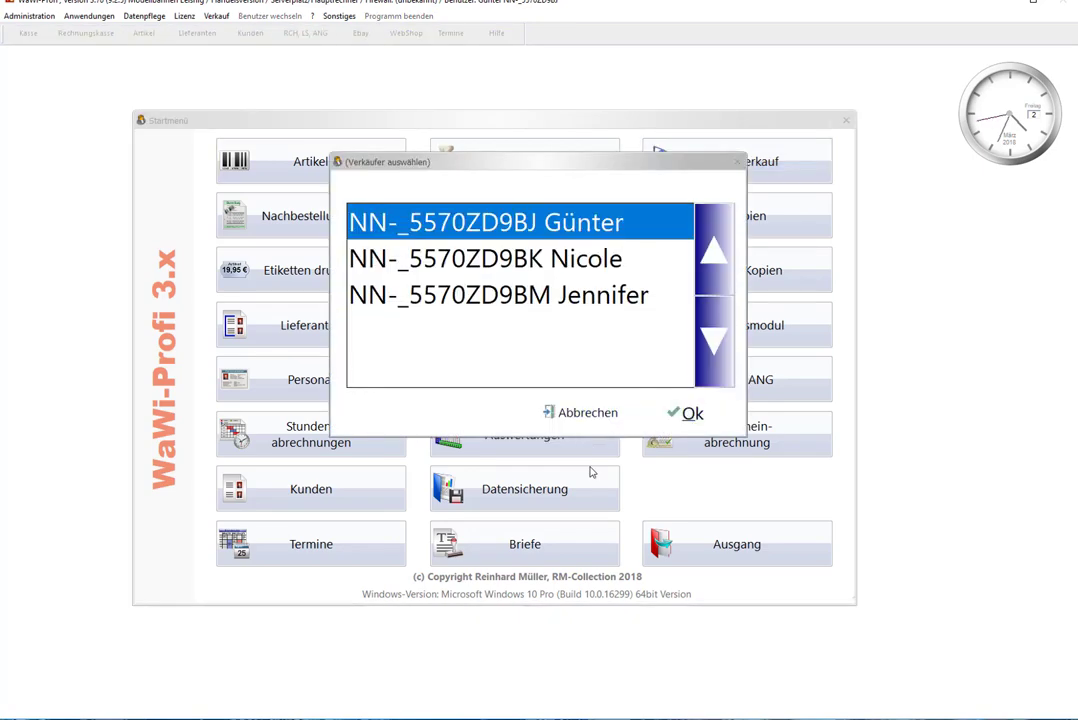
left_click(693, 421)
left_click(832, 102)
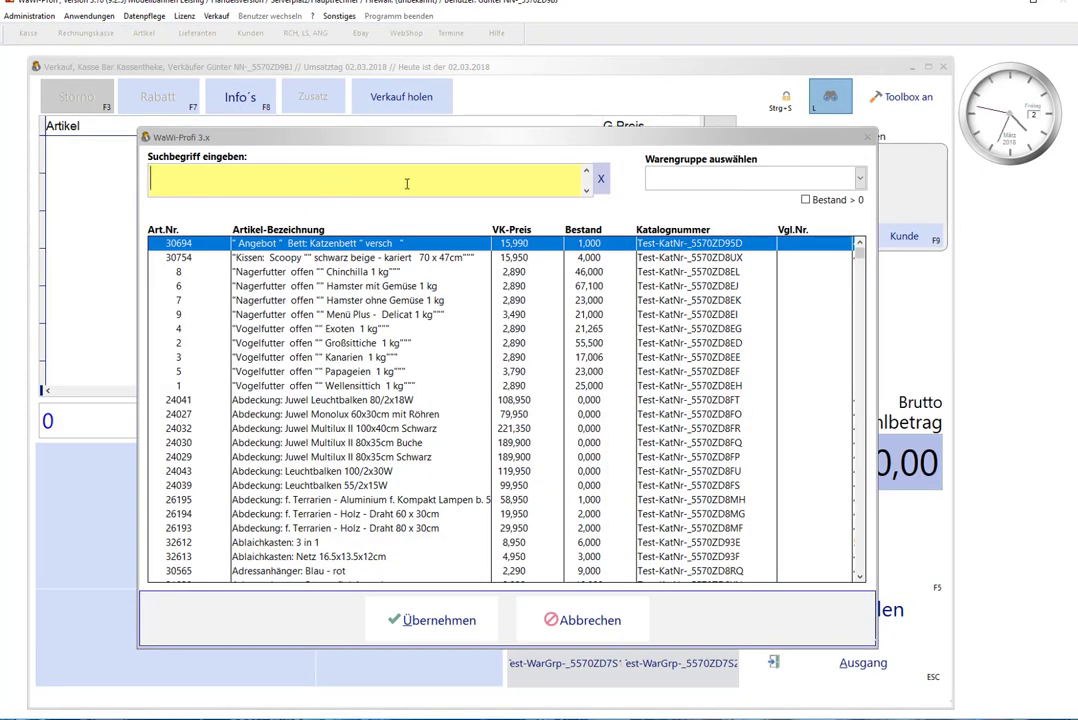
Search the cash register's articles for "offen kg 1".
type("ogf")
key("BackSpace")
key("BackSpace")
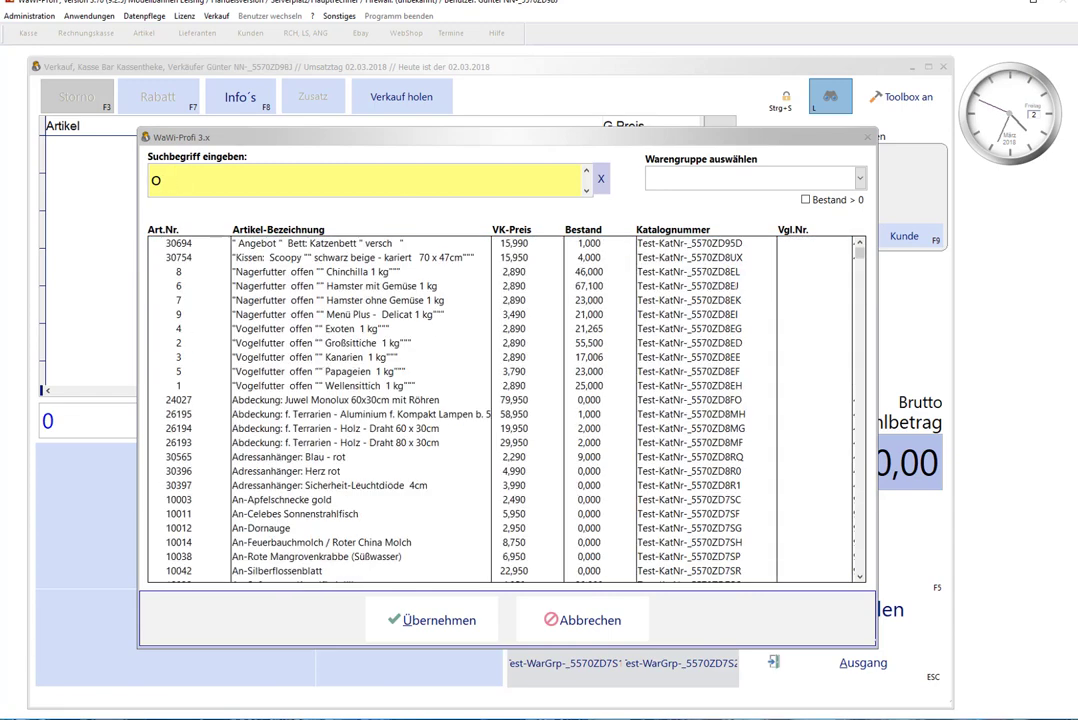
type("fen")
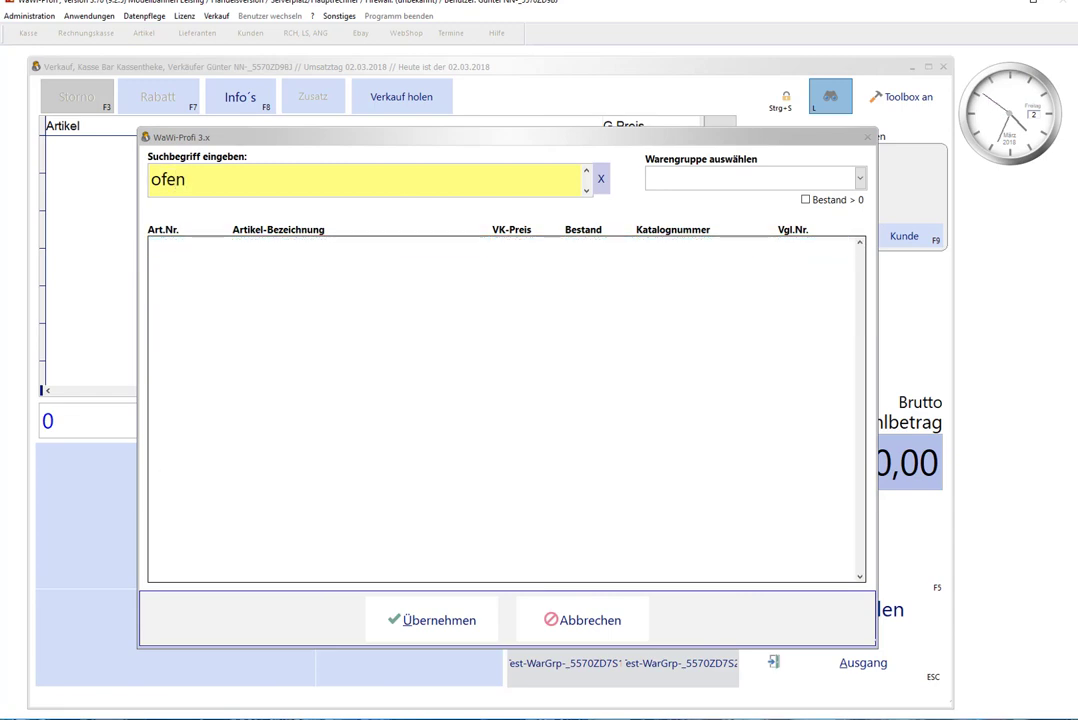
key("BackSpace")
key("BackSpace")
type("fen")
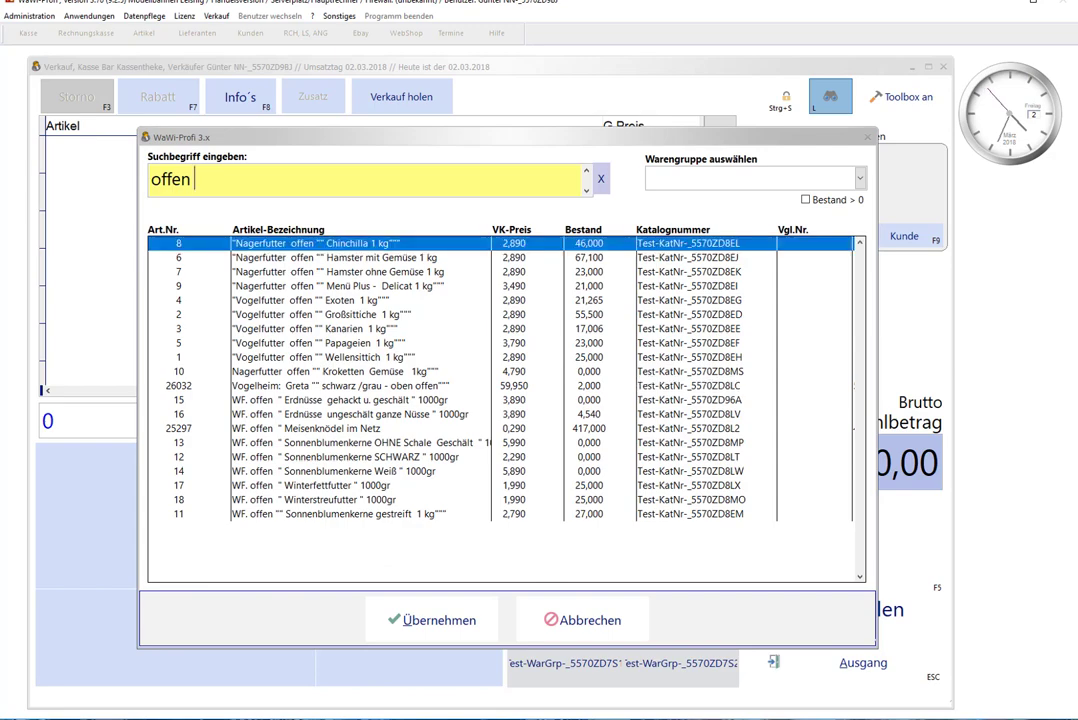
type(" kg 1")
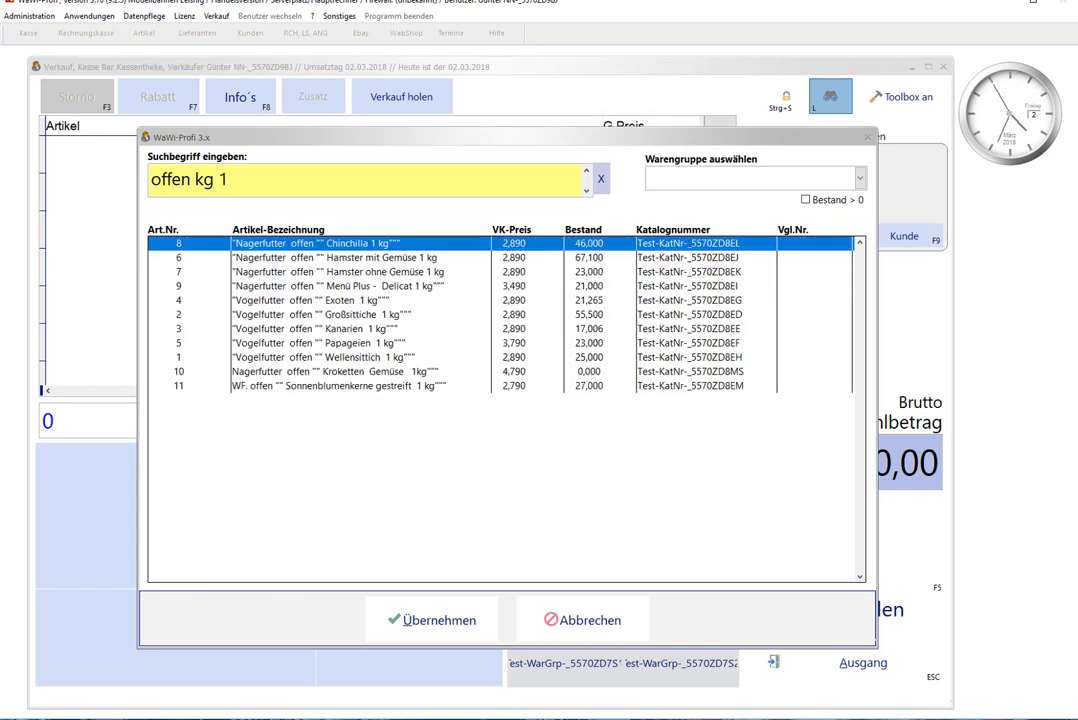
Change the register's article search term to "offen 1 kg", and leave the register without taking over an article.
key("BackSpace")
key("BackSpace")
key("BackSpace")
key("BackSpace")
key("BackSpace")
type("1 k")
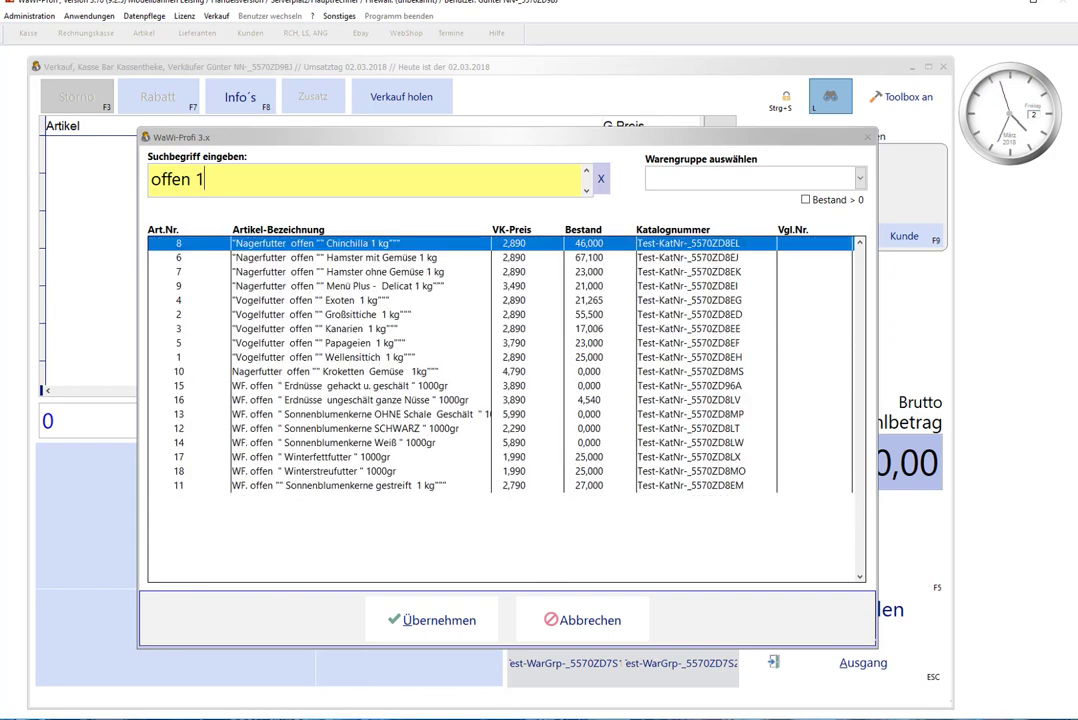
type("g")
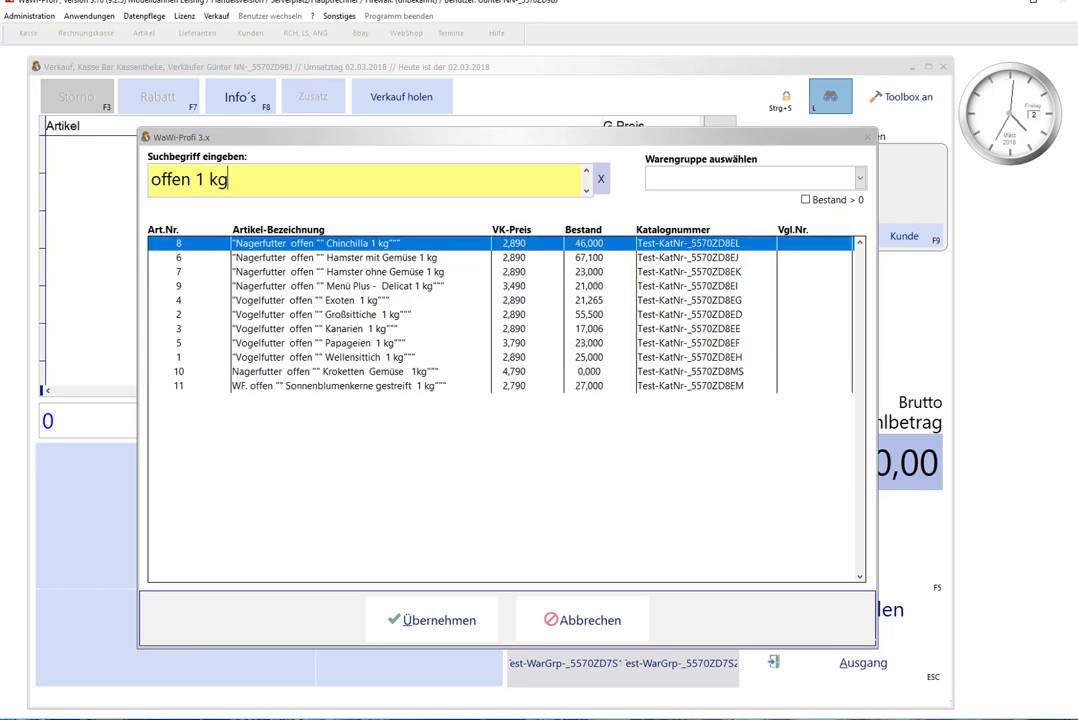
left_click(588, 620)
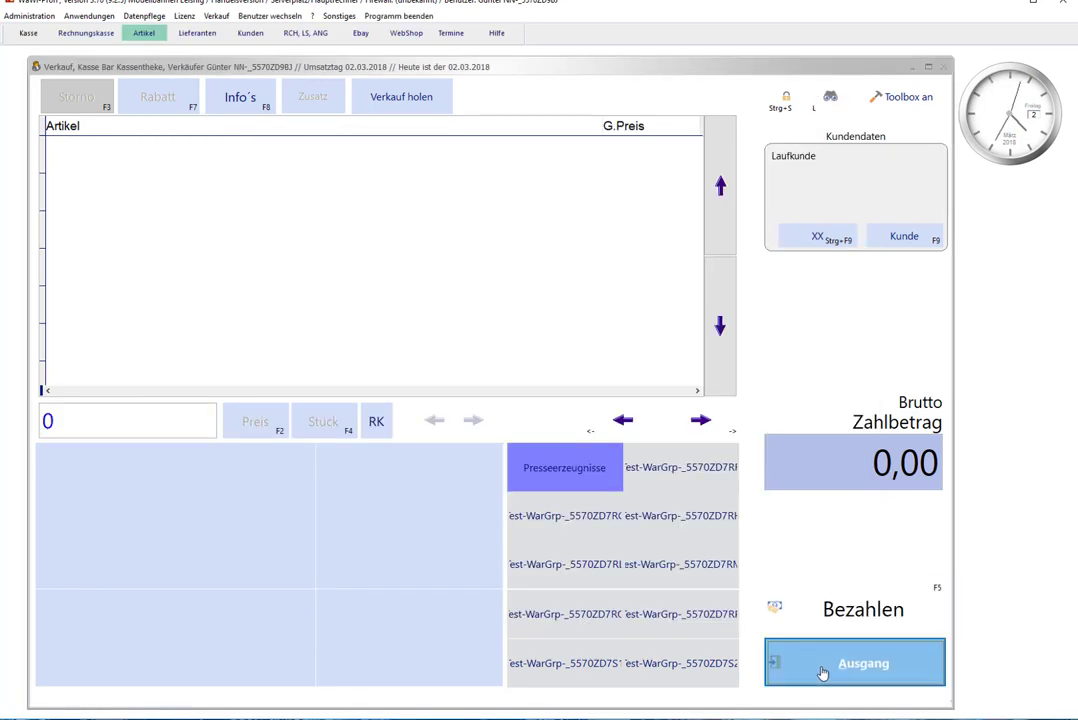
left_click(820, 672)
left_click(814, 608)
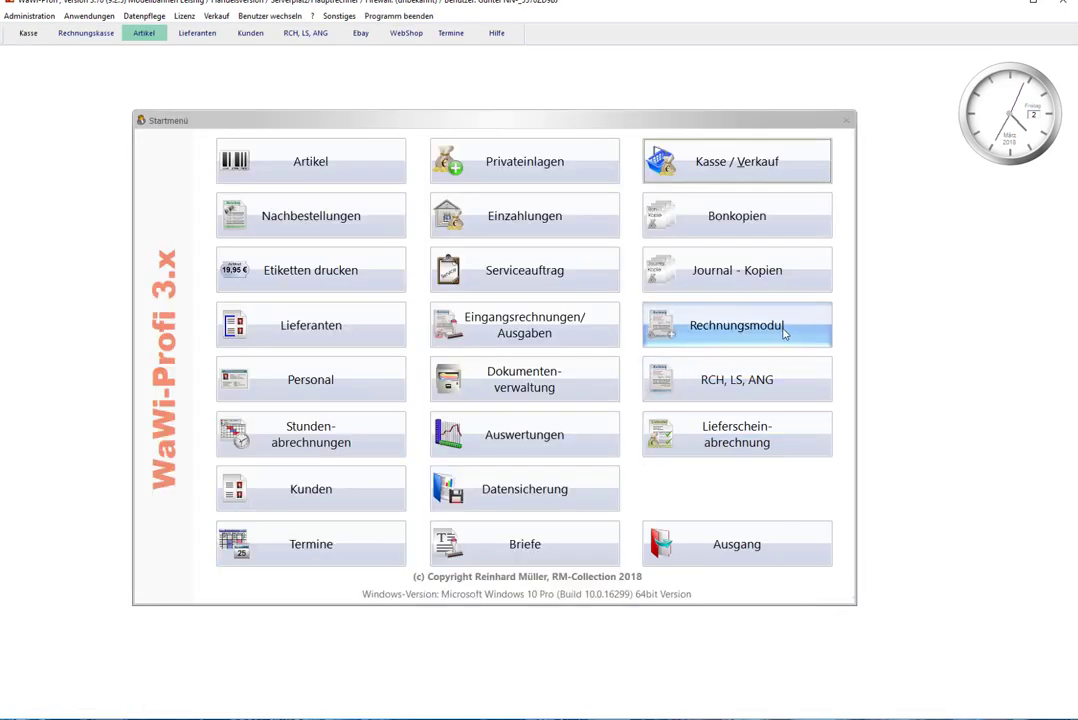
Open the Rechnungsmodul with the preselected seller and bring up its article search.
left_click(737, 163)
left_click(680, 412)
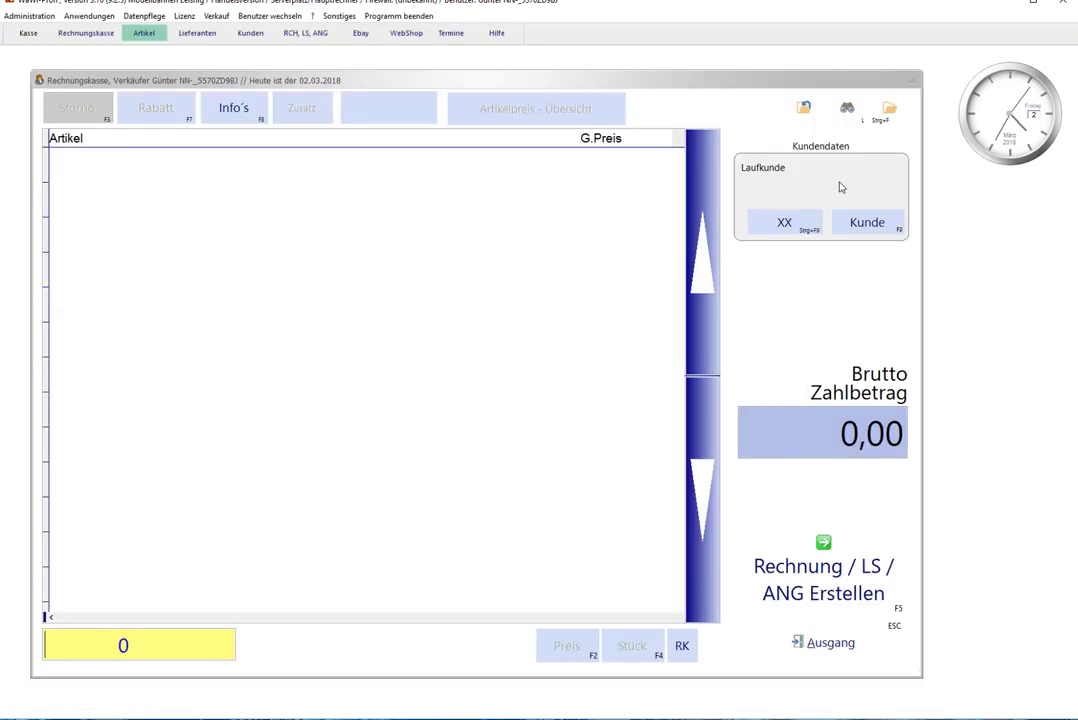
left_click(848, 112)
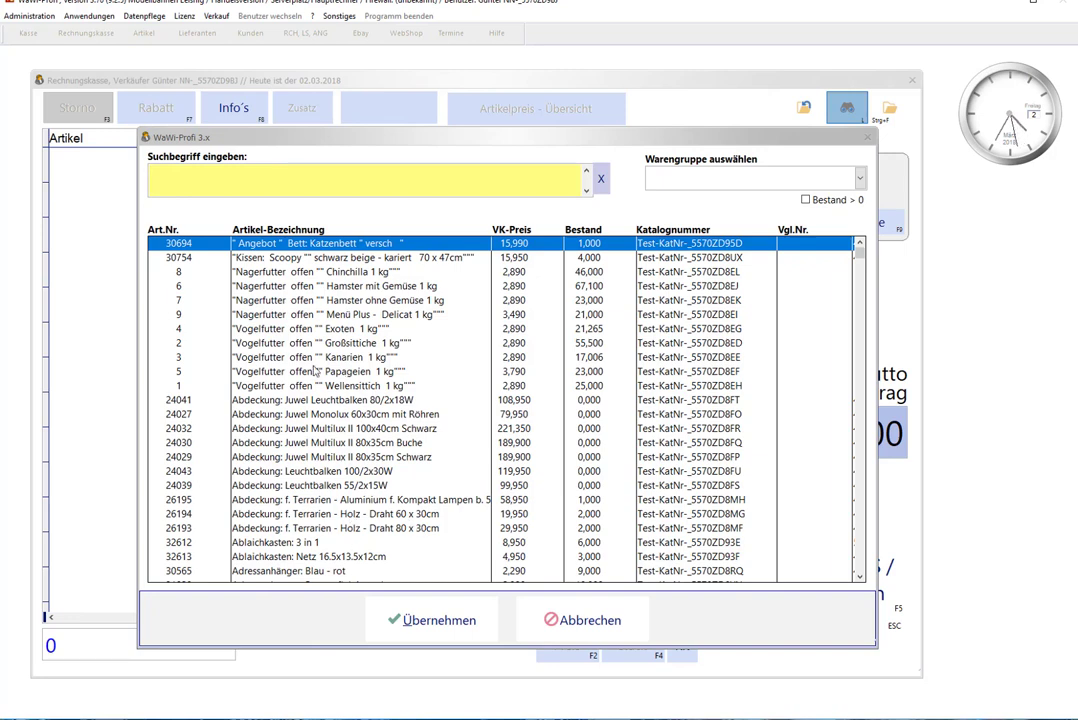
Search the invoice register's articles for "60 x 30 holz".
type("60 x")
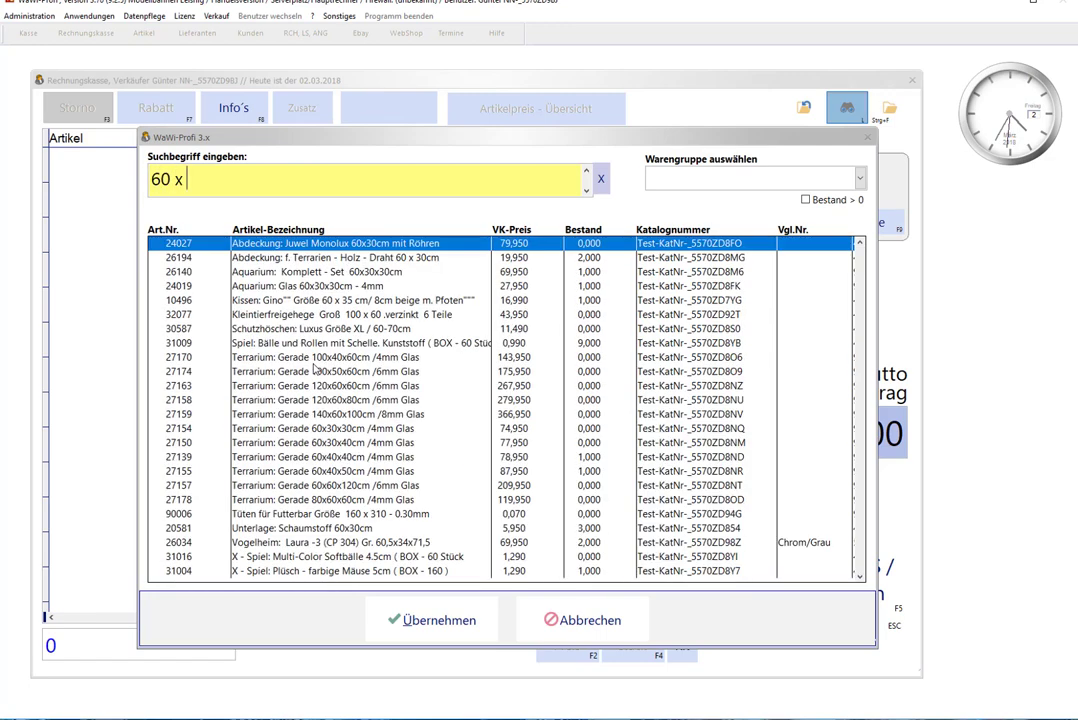
type(" 30")
type("holz")
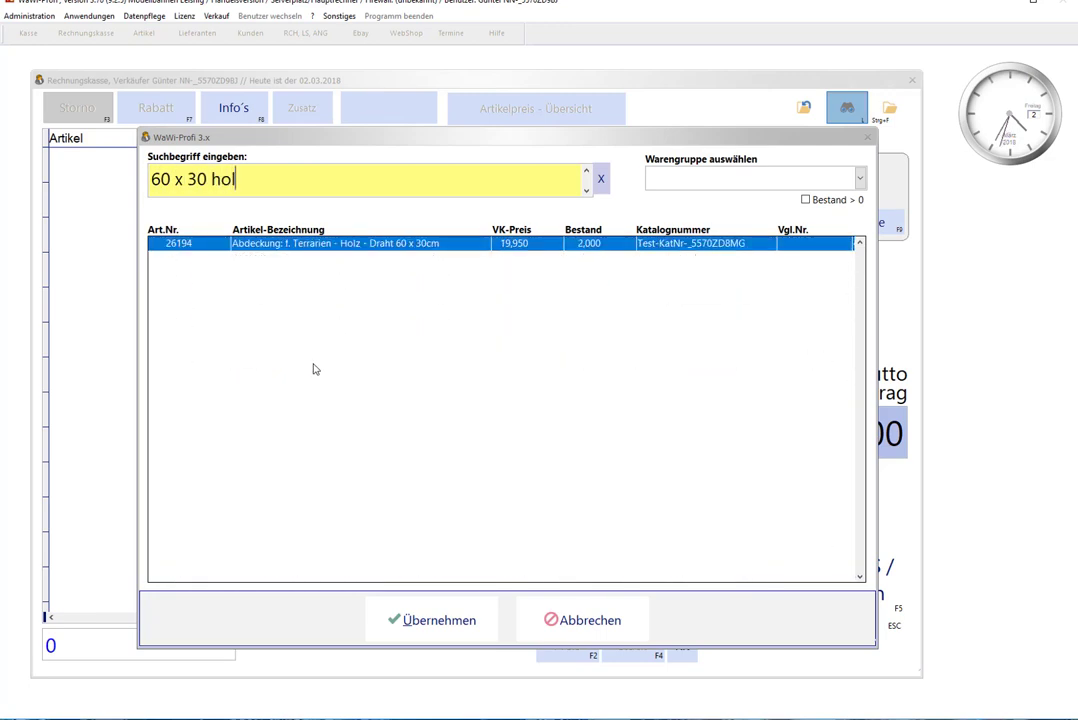